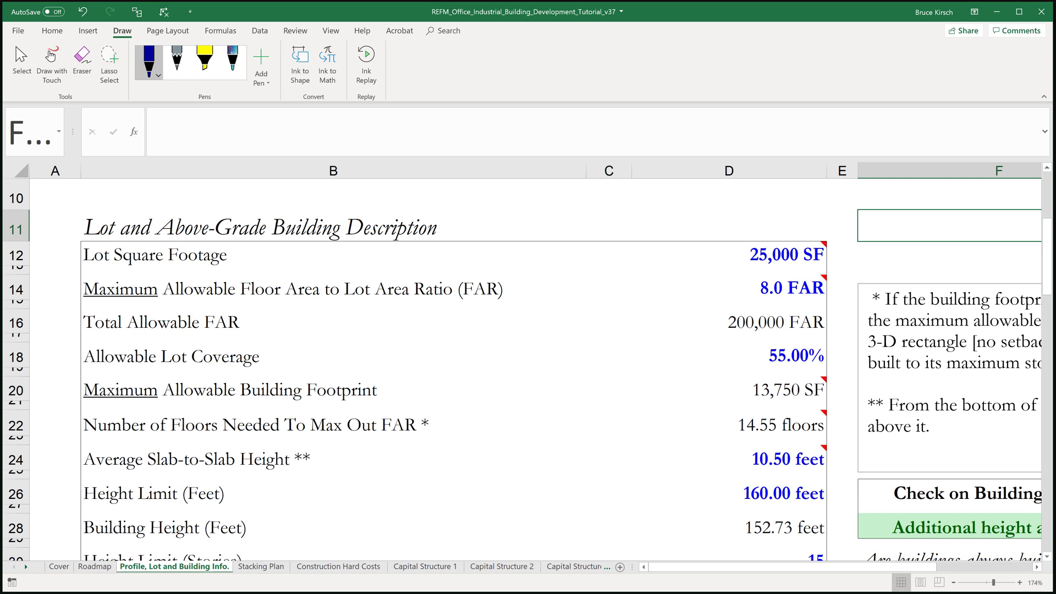
# Draw an ink arrow to the 25,000 SF lot size and underline the 8.0 FAR
pyautogui.moveTo(649, 271)
pyautogui.mouseDown()
pyautogui.moveTo(692, 255)
pyautogui.moveTo(709, 279)
pyautogui.moveTo(830, 297)
pyautogui.mouseUp()
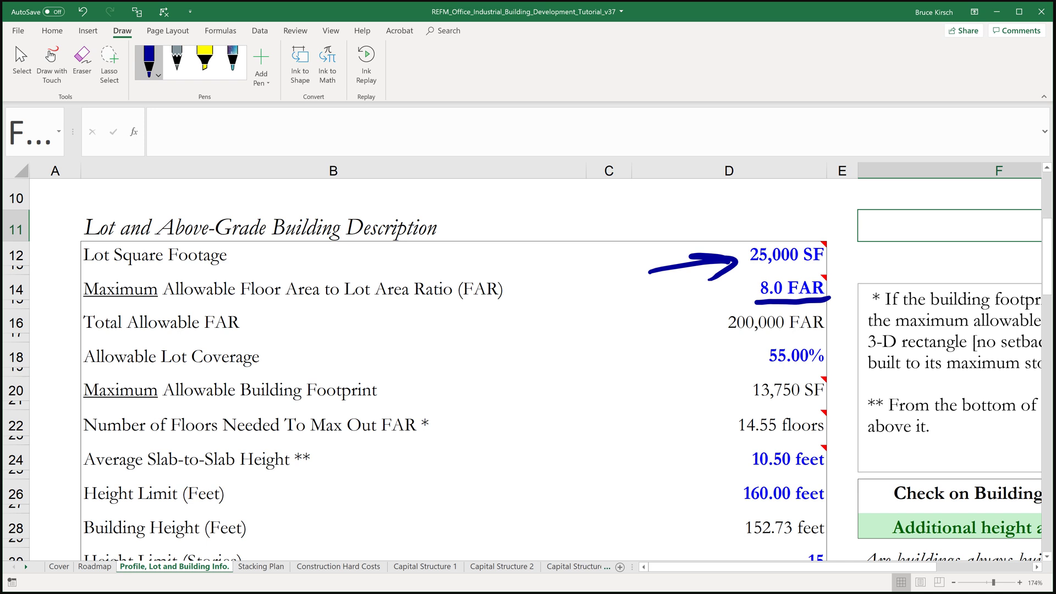
pyautogui.moveTo(240, 303); pyautogui.dragTo(499, 308)
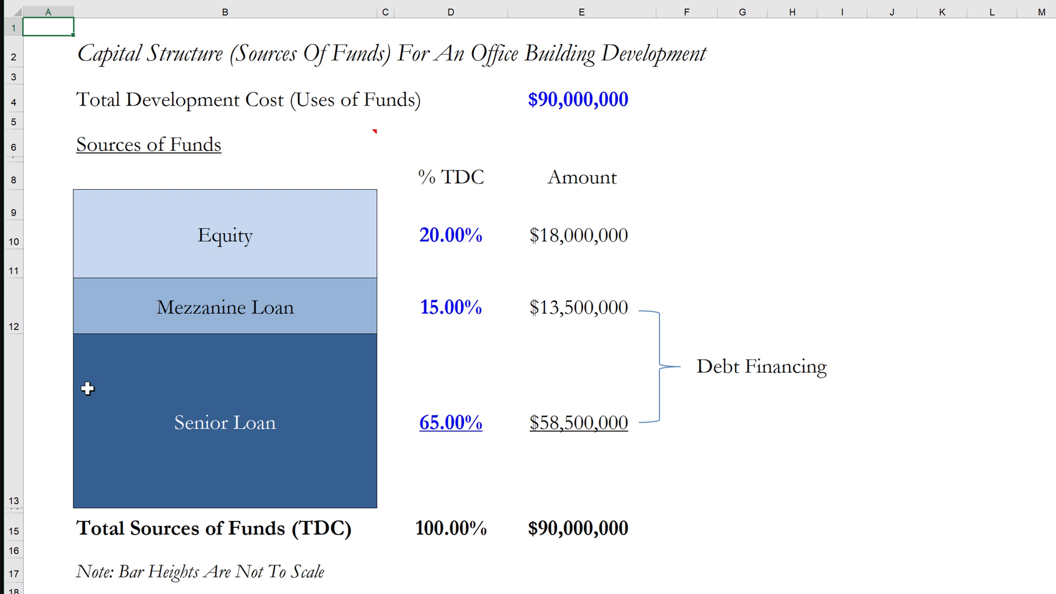
# Circle Senior Loan and Equity in ink and handwrite 'Common Equity' beside the amounts
pyautogui.moveTo(62, 334)
pyautogui.mouseDown()
pyautogui.moveTo(51, 348)
pyautogui.moveTo(45, 495)
pyautogui.moveTo(286, 543)
pyautogui.moveTo(407, 410)
pyautogui.moveTo(185, 342)
pyautogui.moveTo(42, 343)
pyautogui.mouseUp()
pyautogui.moveTo(112, 172)
pyautogui.mouseDown()
pyautogui.moveTo(53, 261)
pyautogui.moveTo(278, 289)
pyautogui.moveTo(393, 204)
pyautogui.moveTo(104, 165)
pyautogui.moveTo(59, 203)
pyautogui.mouseUp()
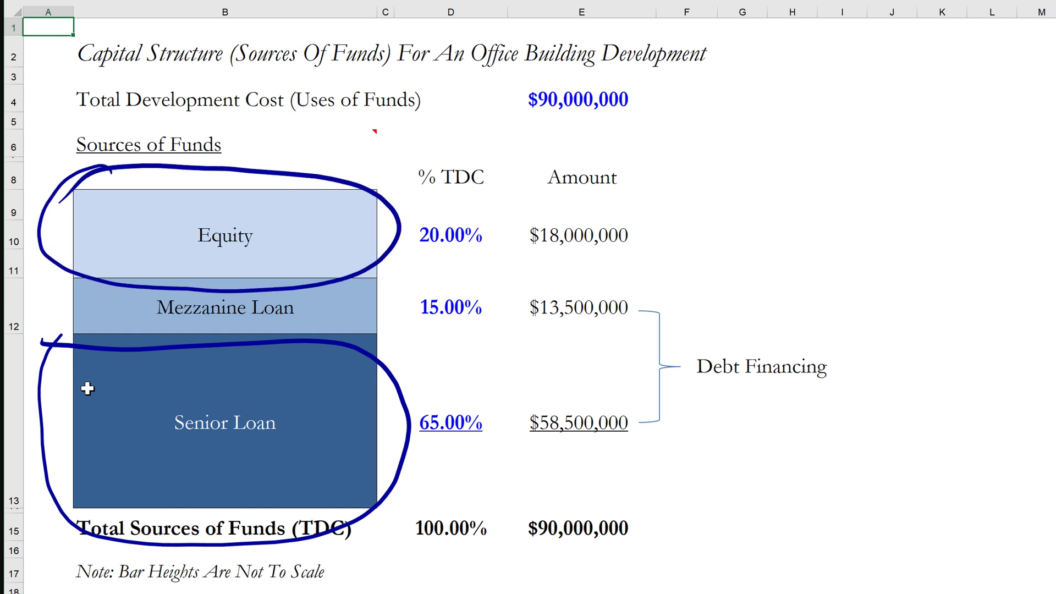
pyautogui.moveTo(687, 171)
pyautogui.mouseDown()
pyautogui.moveTo(694, 194)
pyautogui.moveTo(782, 190)
pyautogui.moveTo(818, 168)
pyautogui.moveTo(832, 186)
pyautogui.mouseUp()
pyautogui.moveTo(858, 151)
pyautogui.mouseDown()
pyautogui.moveTo(880, 181)
pyautogui.moveTo(970, 140)
pyautogui.moveTo(1030, 156)
pyautogui.mouseUp()
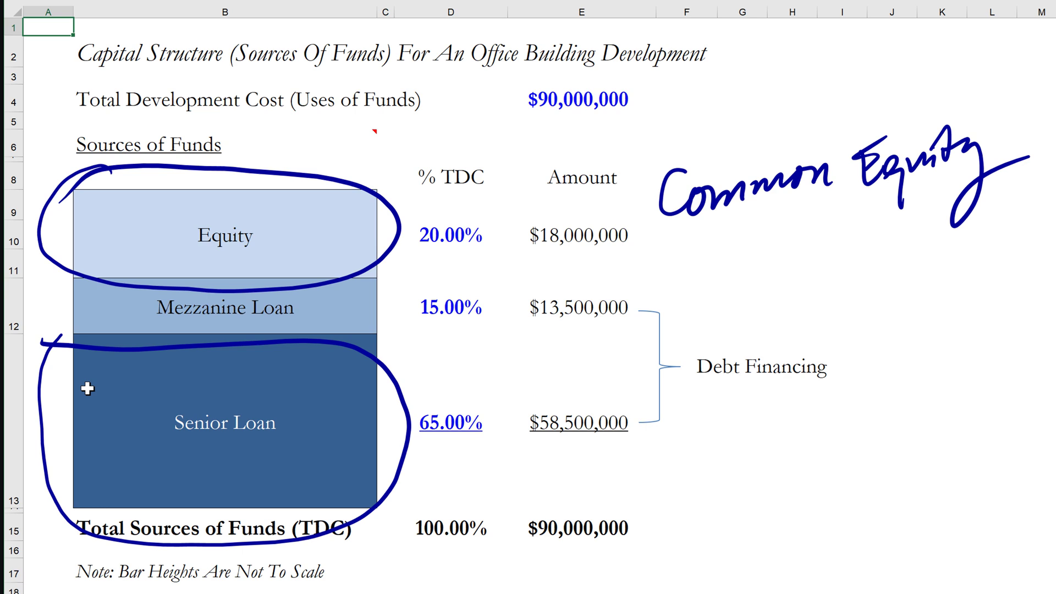
# Handwrite 'Mortgage' below the debt financing bracket and add a circled, underlined dollar sign
pyautogui.moveTo(689, 421)
pyautogui.mouseDown()
pyautogui.moveTo(685, 456)
pyautogui.moveTo(753, 424)
pyautogui.moveTo(772, 437)
pyautogui.mouseUp()
pyautogui.moveTo(763, 424)
pyautogui.mouseDown()
pyautogui.moveTo(782, 411)
pyautogui.moveTo(782, 475)
pyautogui.mouseUp()
pyautogui.moveTo(818, 409); pyautogui.dragTo(886, 385)
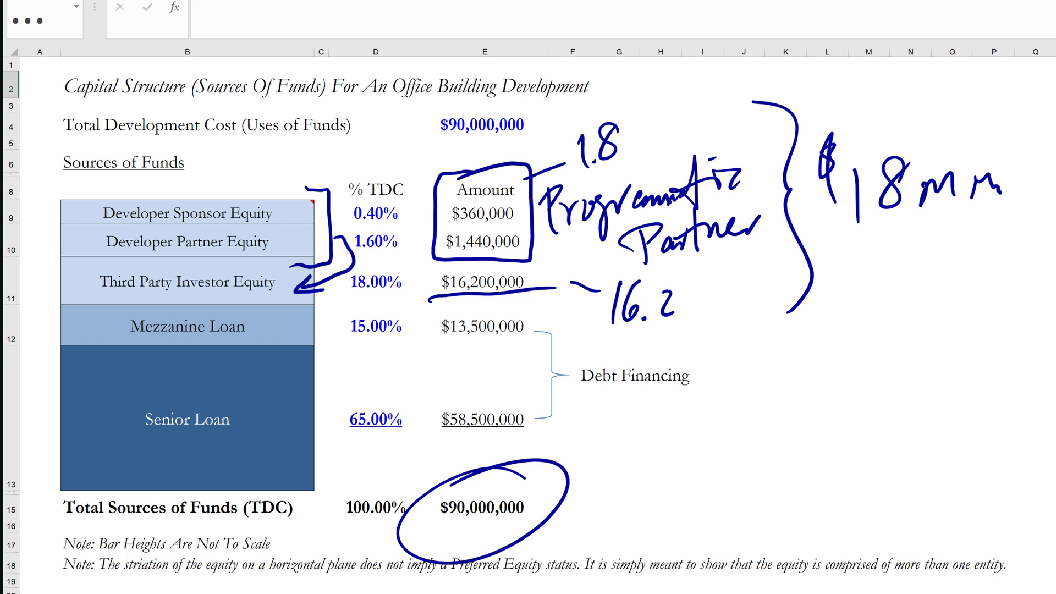
pyautogui.moveTo(823, 395)
pyautogui.mouseDown()
pyautogui.moveTo(834, 434)
pyautogui.moveTo(799, 451)
pyautogui.mouseUp()
pyautogui.moveTo(797, 412); pyautogui.dragTo(867, 379)
pyautogui.moveTo(846, 378); pyautogui.dragTo(710, 451)
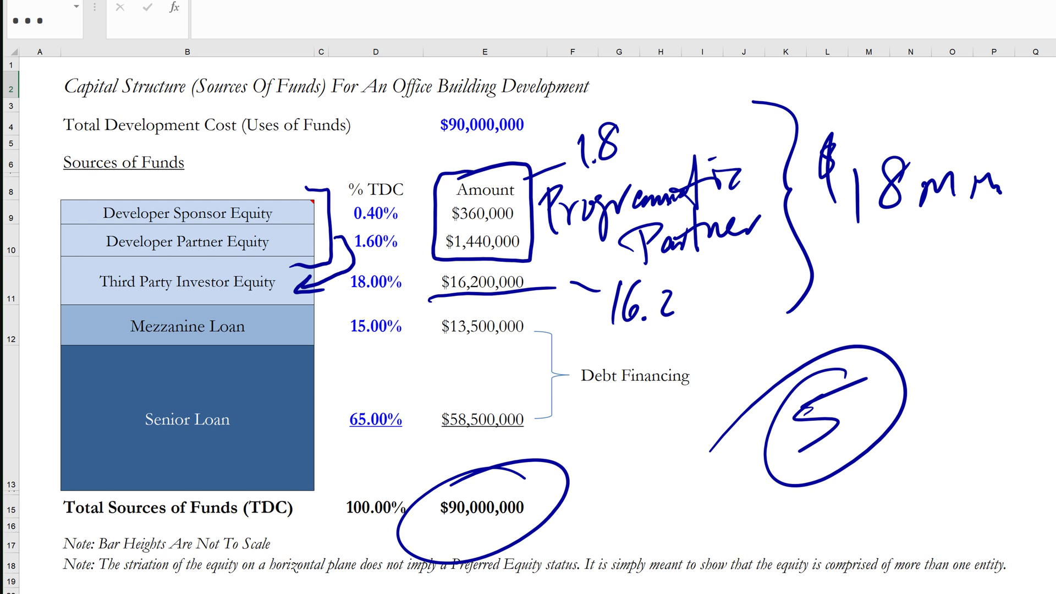
pyautogui.moveTo(802, 465); pyautogui.dragTo(854, 441)
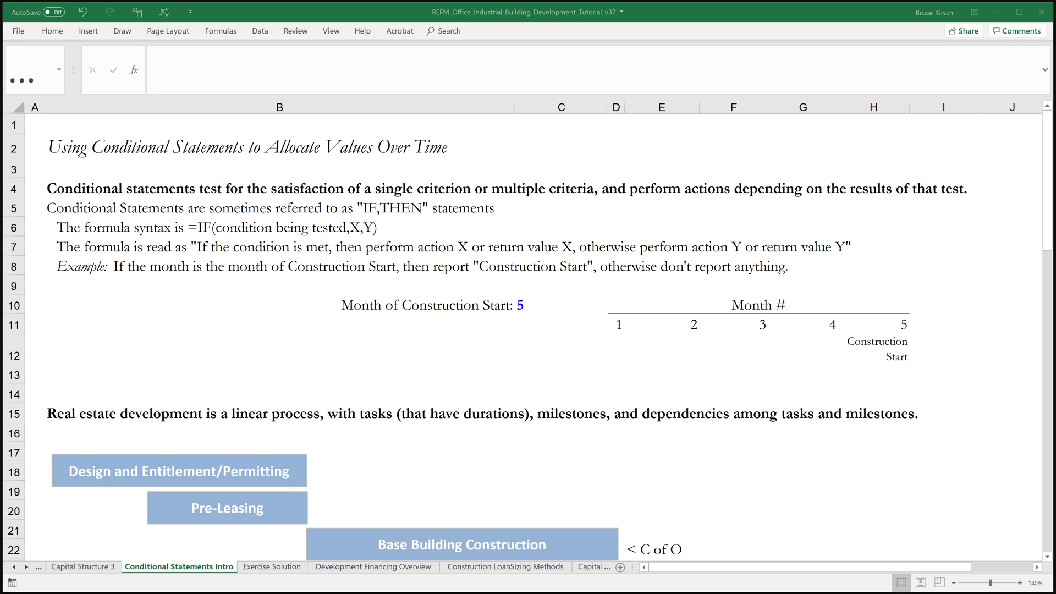
pyautogui.click(561, 325)
pyautogui.scroll(-3, 528, 336)
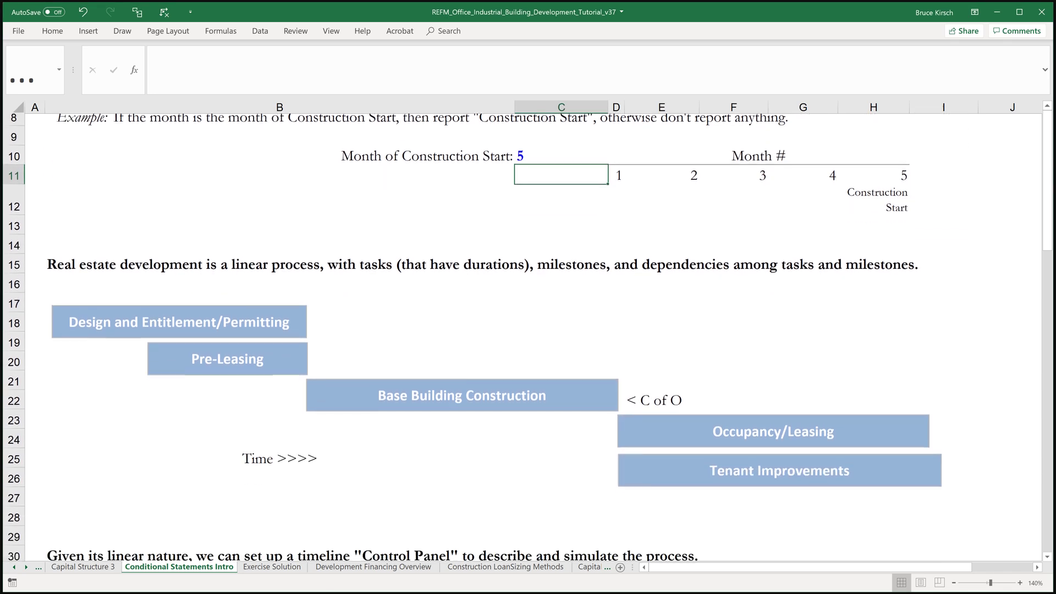
pyautogui.scroll(1, 528, 337)
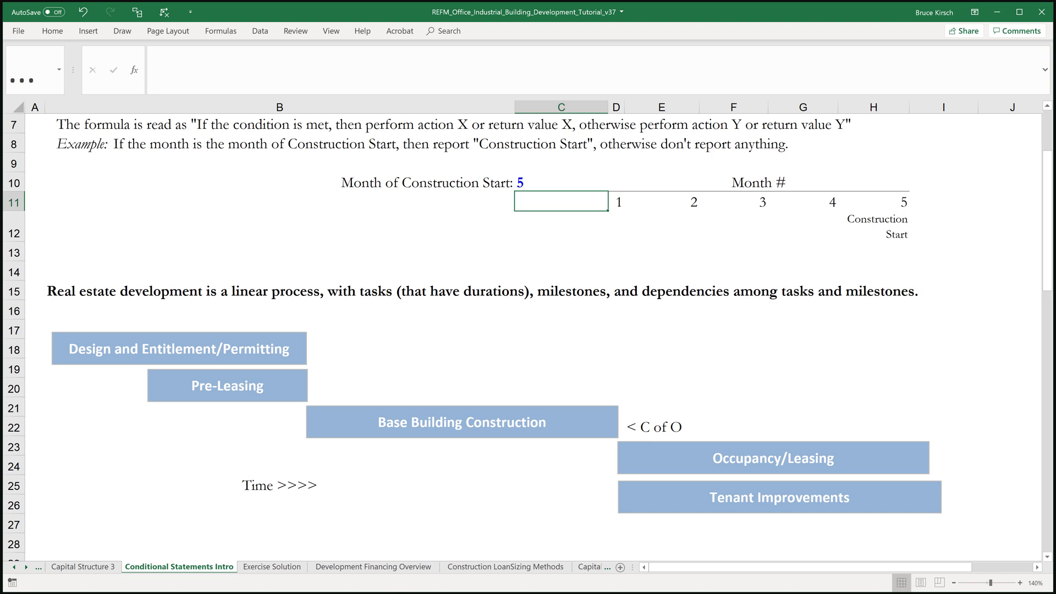
# Ink a line beside the task bars and an arrow from interior fit-out to the underlined TI payment
pyautogui.moveTo(40, 311); pyautogui.dragTo(47, 451)
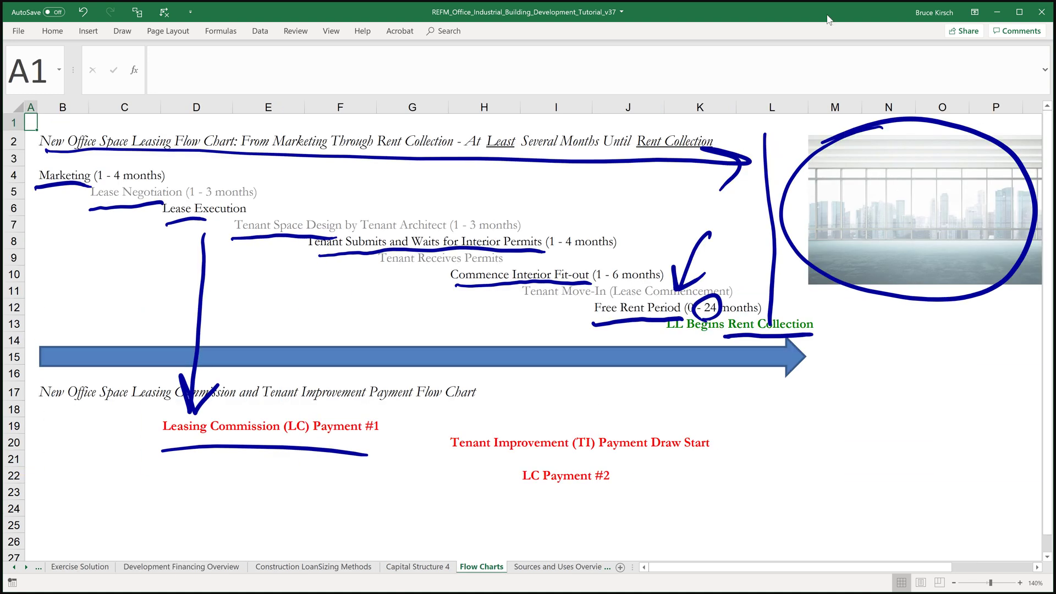
pyautogui.moveTo(490, 301); pyautogui.dragTo(486, 427)
pyautogui.moveTo(475, 404)
pyautogui.mouseDown()
pyautogui.moveTo(485, 429)
pyautogui.moveTo(509, 403)
pyautogui.mouseUp()
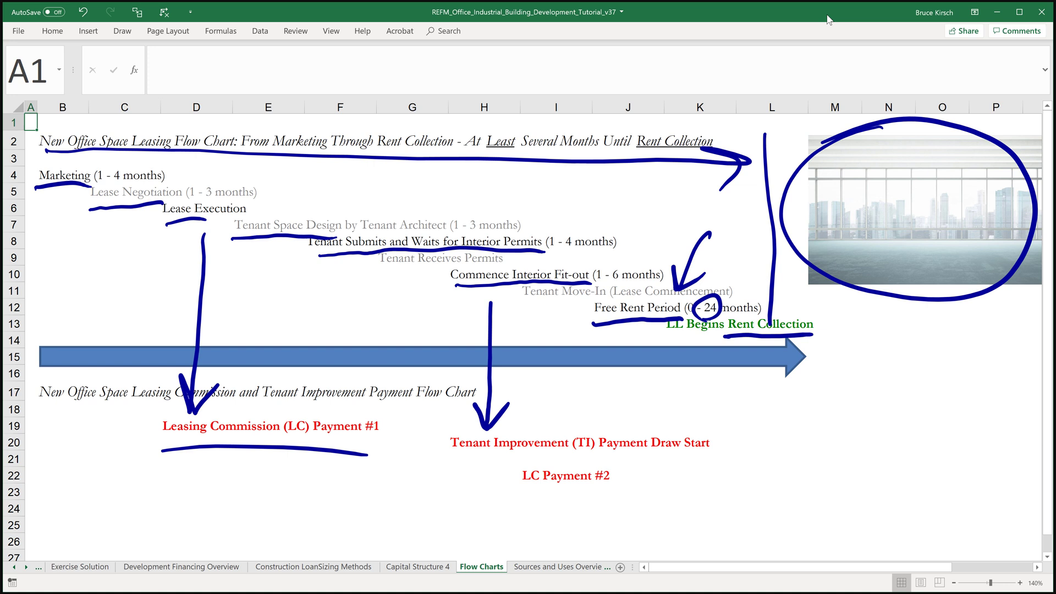
pyautogui.moveTo(599, 458); pyautogui.dragTo(526, 458)
# Draw an arrow from fit-out to LC Payment #2 and underline the LC payment labels
pyautogui.moveTo(549, 302)
pyautogui.mouseDown()
pyautogui.moveTo(476, 474)
pyautogui.moveTo(526, 484)
pyautogui.moveTo(513, 524)
pyautogui.mouseUp()
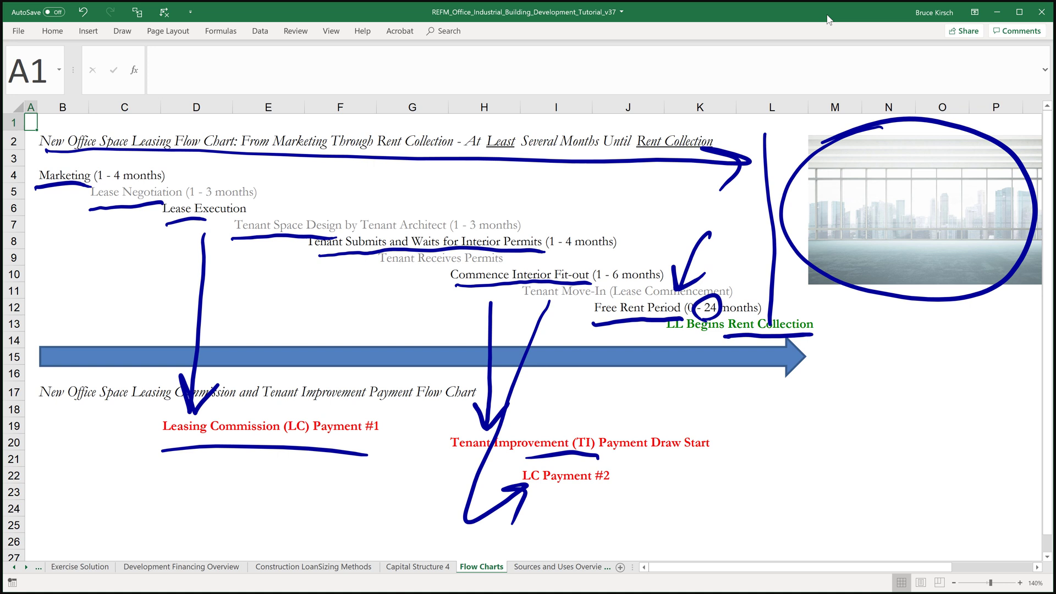
pyautogui.moveTo(173, 471); pyautogui.dragTo(380, 459)
pyautogui.moveTo(535, 469); pyautogui.dragTo(621, 466)
pyautogui.moveTo(537, 507); pyautogui.dragTo(576, 499)
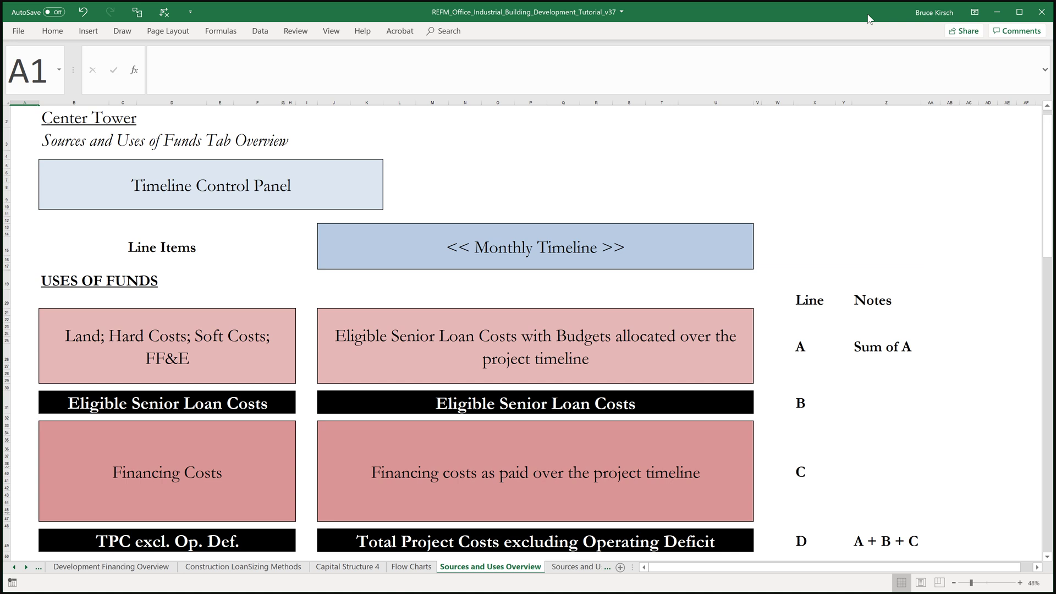
# Ink arrows into the Timeline Control Panel and toward the Monthly Timeline, then scroll down
pyautogui.moveTo(427, 127)
pyautogui.mouseDown()
pyautogui.moveTo(333, 164)
pyautogui.moveTo(388, 159)
pyautogui.mouseUp()
pyautogui.moveTo(420, 203)
pyautogui.mouseDown()
pyautogui.moveTo(648, 198)
pyautogui.moveTo(653, 185)
pyautogui.moveTo(632, 223)
pyautogui.mouseUp()
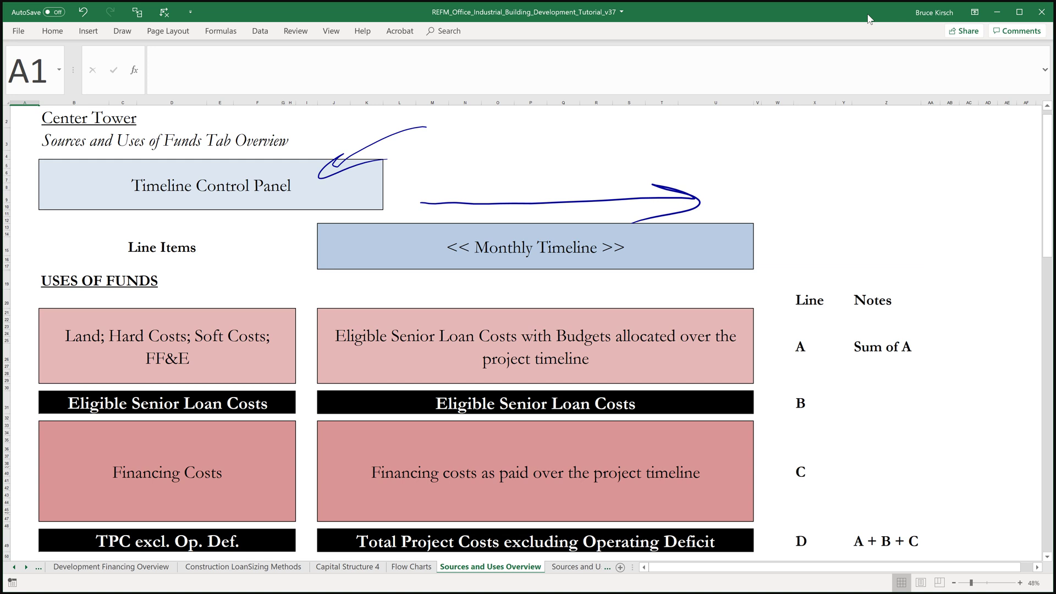
pyautogui.scroll(-3, 868, 19)
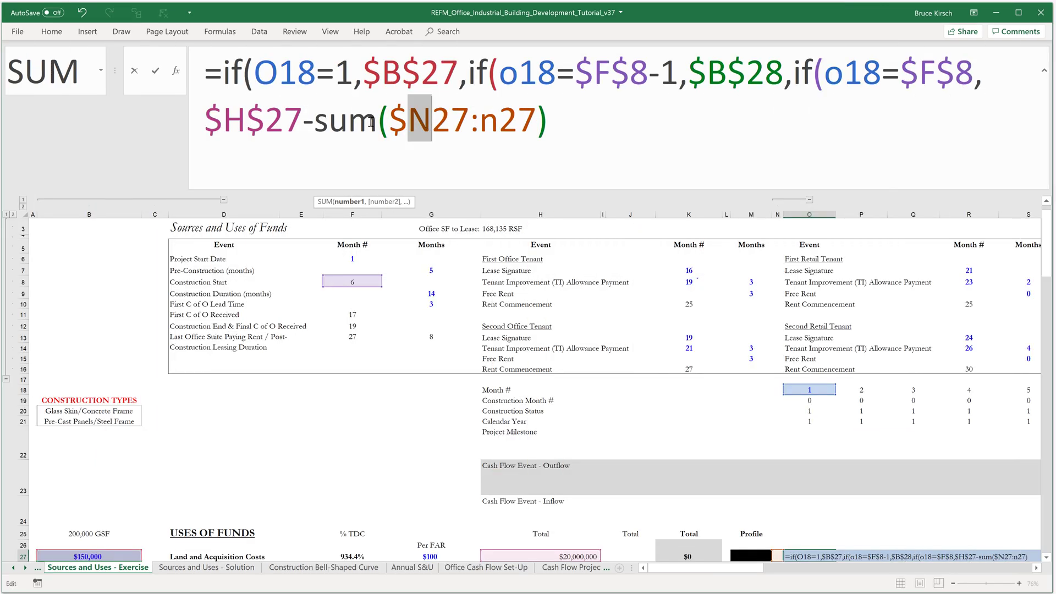
# Review the $N27 and n27 references, then close the O27 nested IF formula with ,0)))
pyautogui.moveTo(479, 123); pyautogui.dragTo(498, 123)
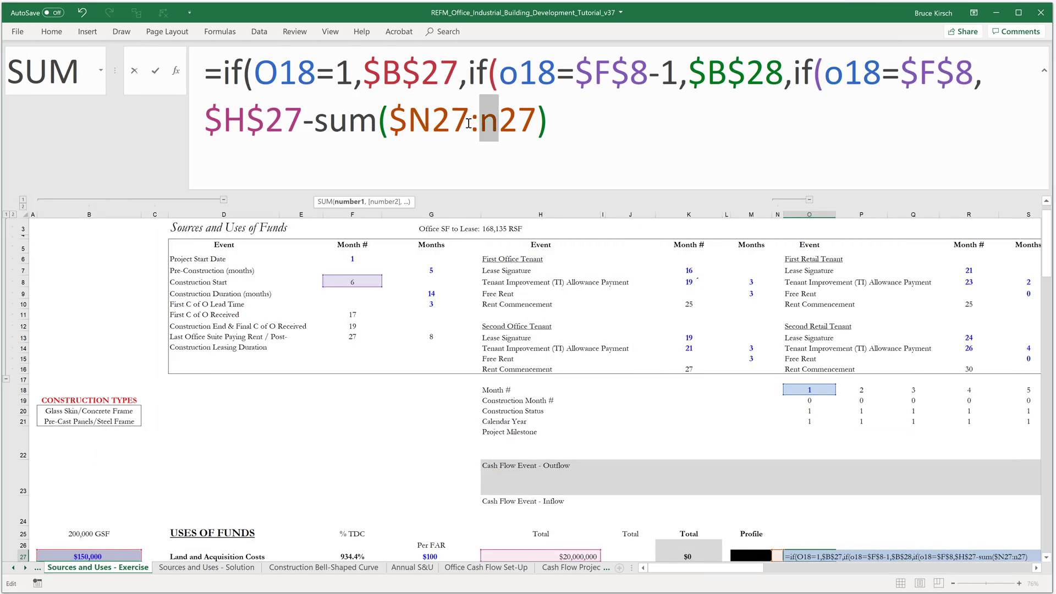
pyautogui.click(483, 122)
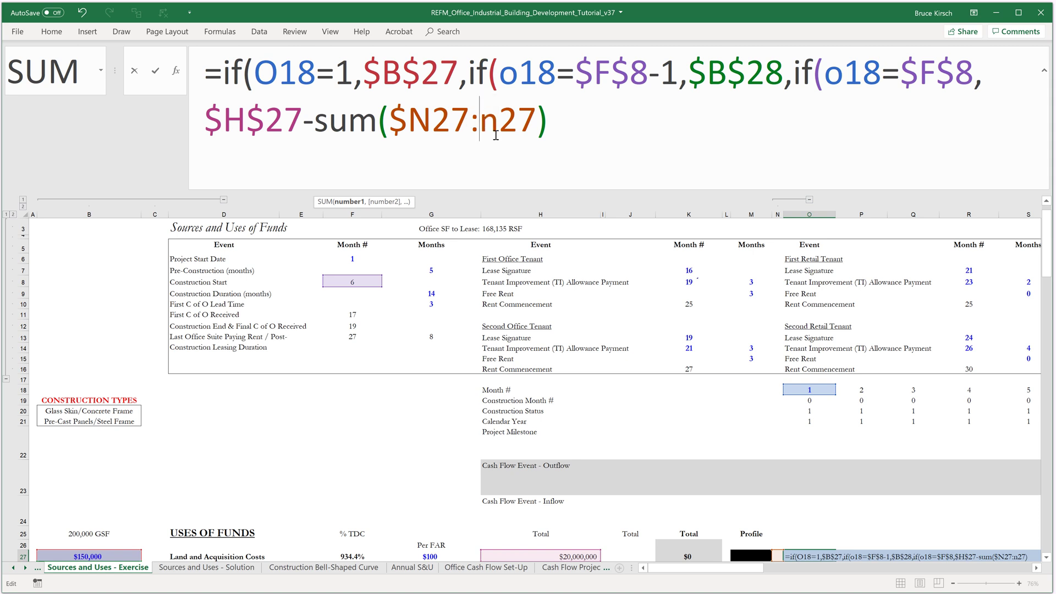
pyautogui.moveTo(495, 190); pyautogui.dragTo(497, 156)
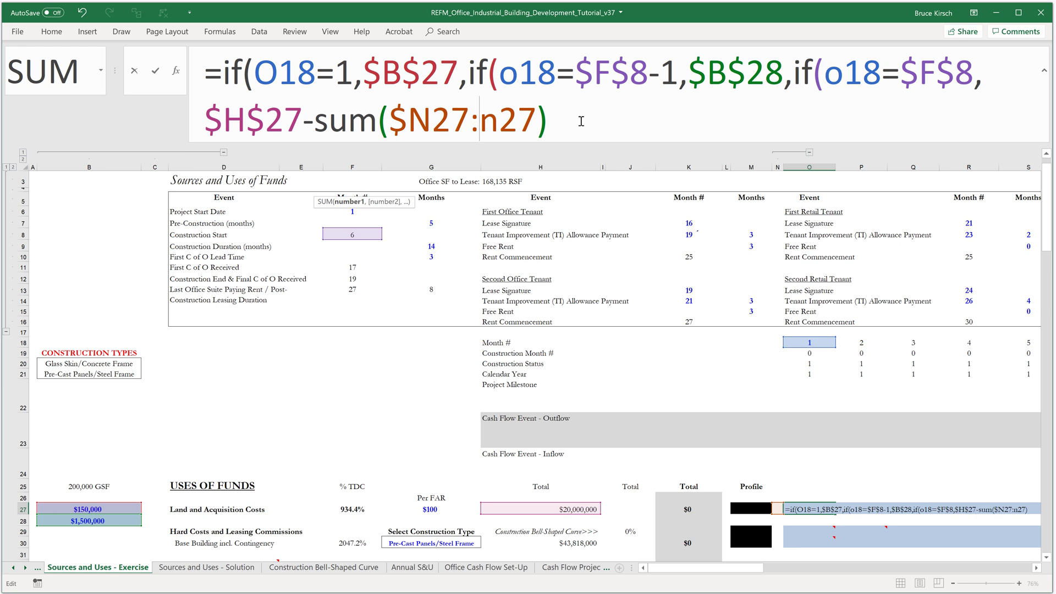
pyautogui.moveTo(429, 122); pyautogui.dragTo(412, 122)
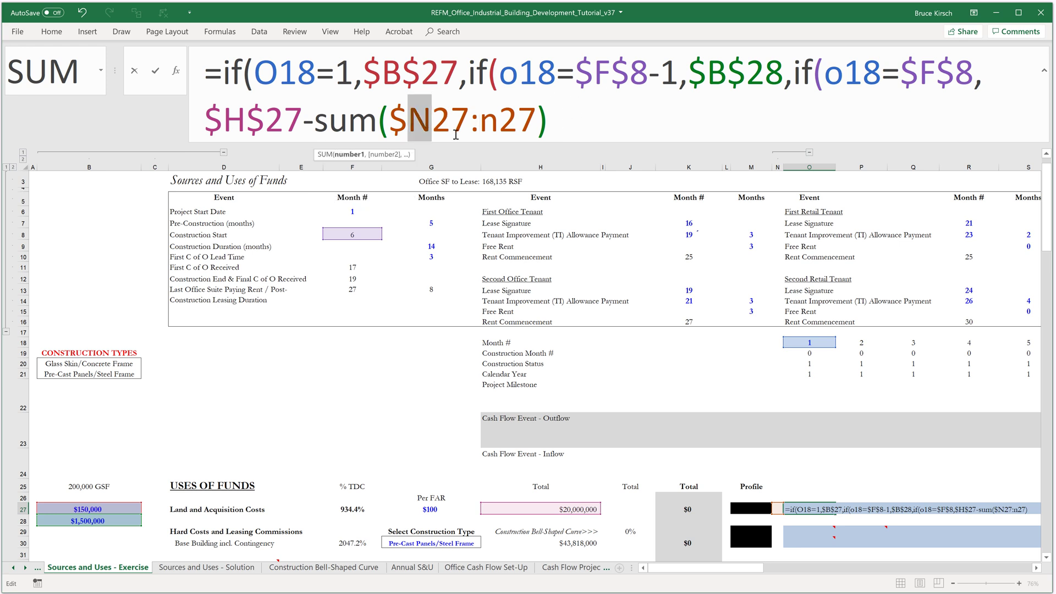
pyautogui.moveTo(488, 124); pyautogui.dragTo(498, 123)
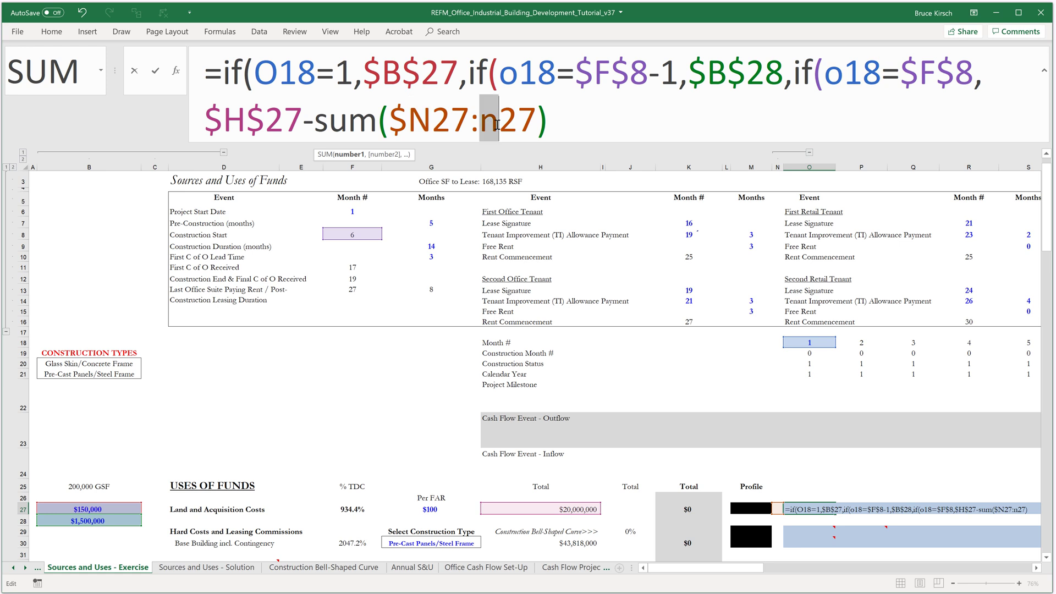
pyautogui.click(558, 124)
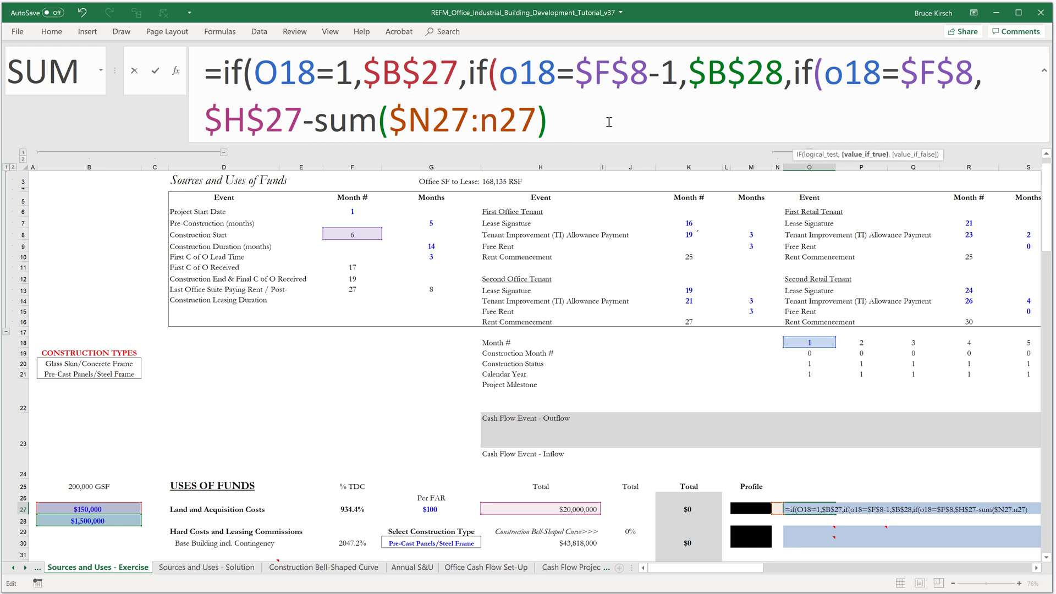
pyautogui.write(',0))),0)')
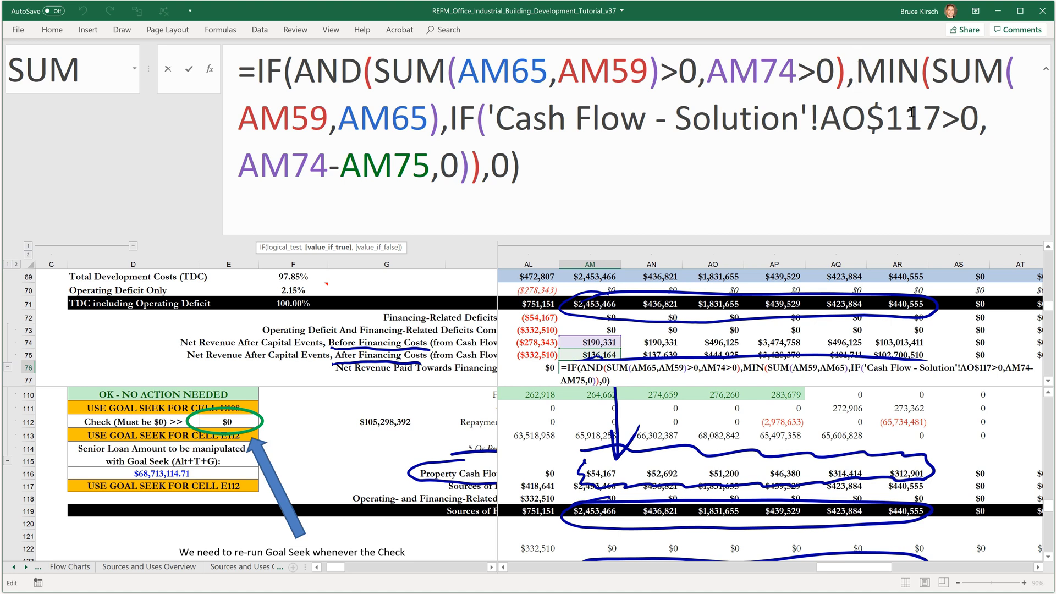
# Break the AM76 financing formula before MIN and highlight its SUM arguments AM59 and AM65
pyautogui.hotkey('alt', 'Return')
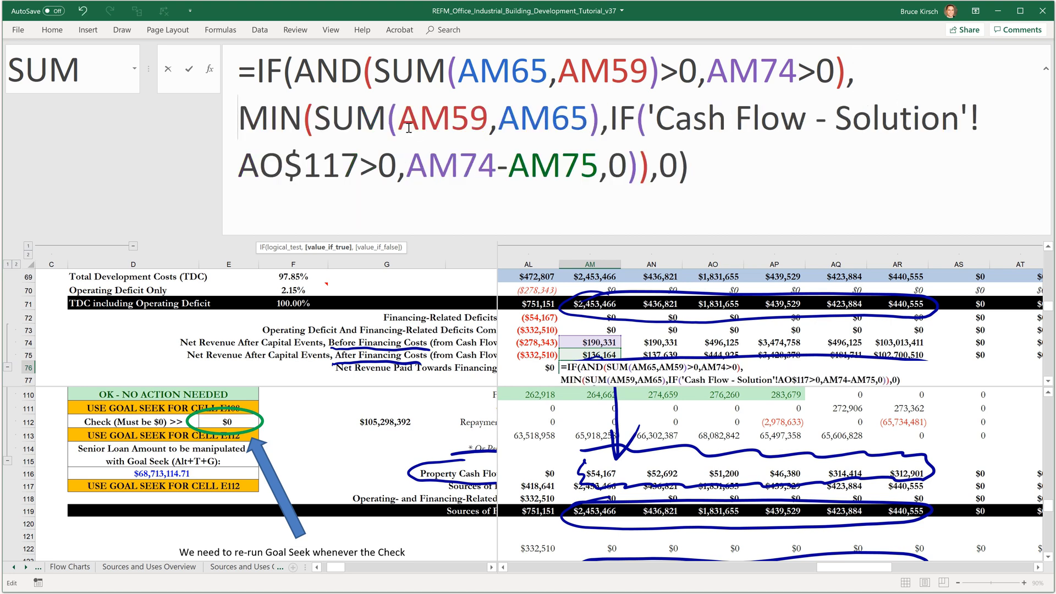
pyautogui.press('Right')
pyautogui.press('Right')
pyautogui.press('Right')
pyautogui.press('Right')
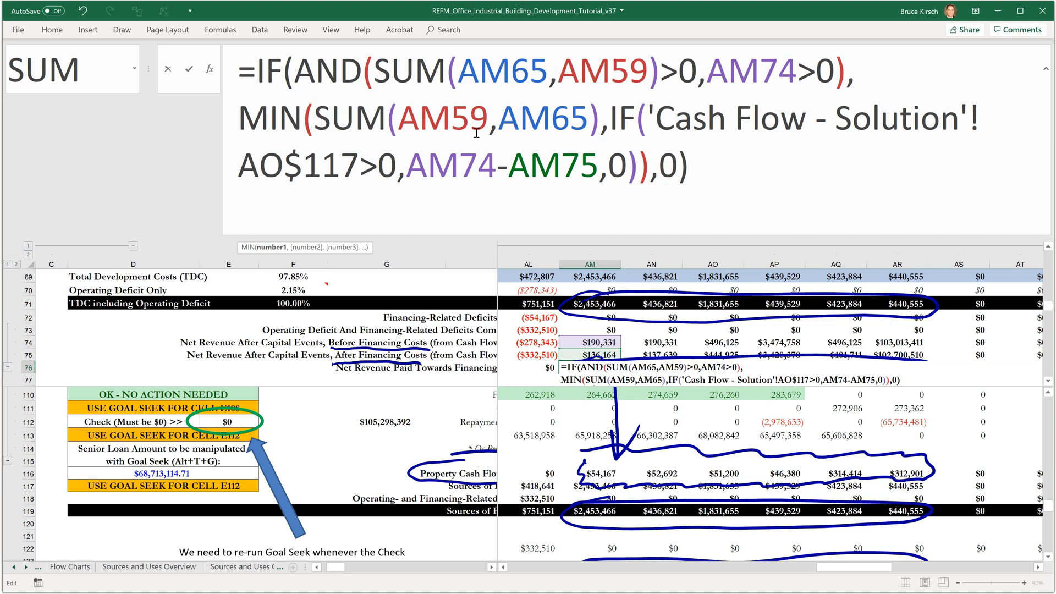
pyautogui.moveTo(488, 119); pyautogui.dragTo(587, 117)
pyautogui.click(447, 114)
pyautogui.moveTo(398, 116); pyautogui.dragTo(588, 121)
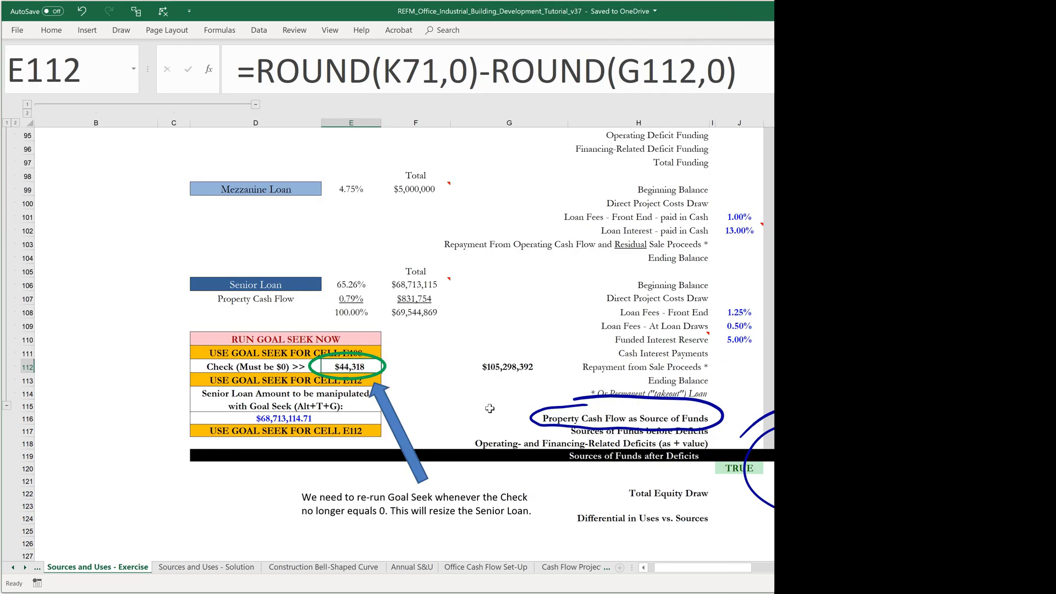
# Goal Seek E112 to 0 by changing the senior loan in D116 and accept the result
pyautogui.hotkey('alt', 't')
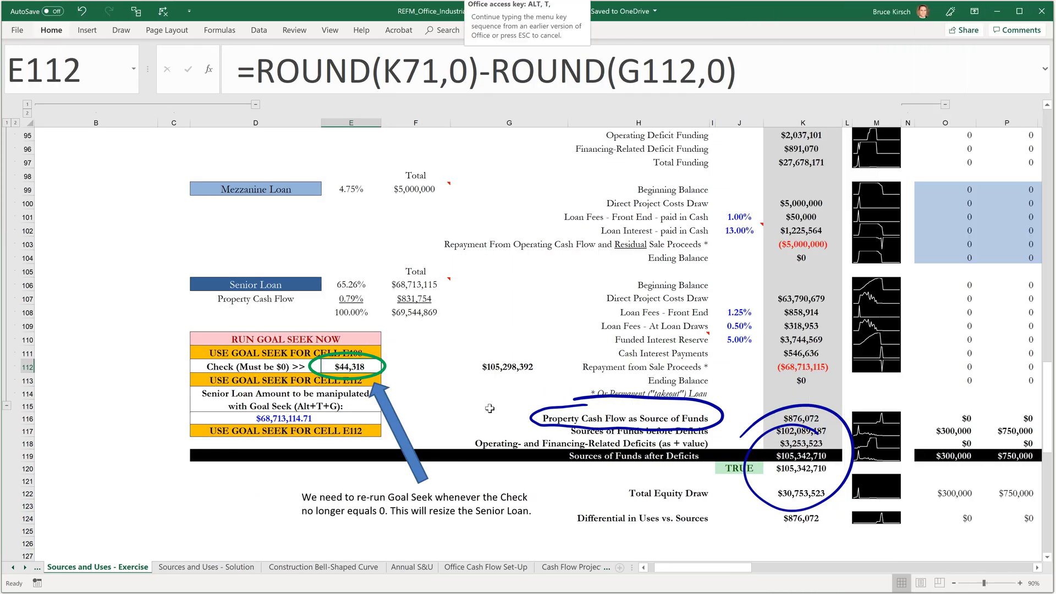
pyautogui.press('g')
pyautogui.moveTo(717, 324); pyautogui.dragTo(525, 319)
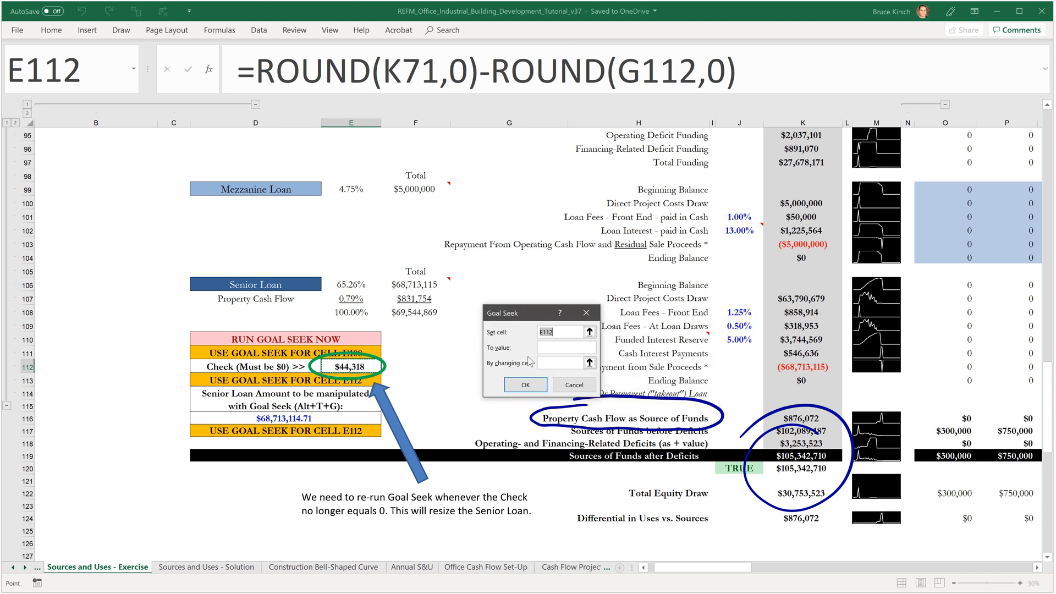
pyautogui.click(544, 348)
pyautogui.press('Tab')
pyautogui.click(310, 418)
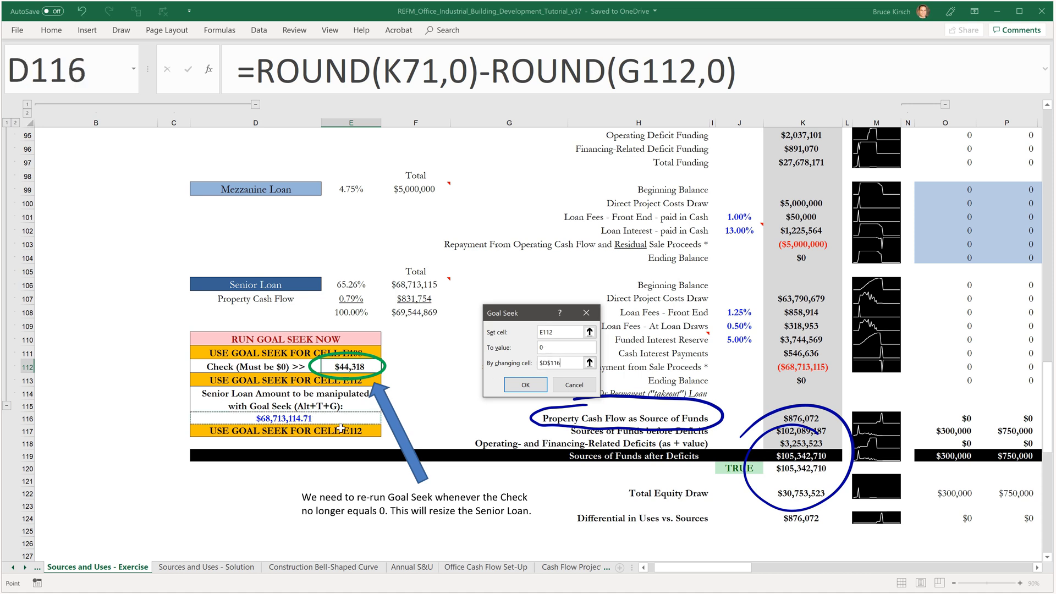
pyautogui.click(515, 389)
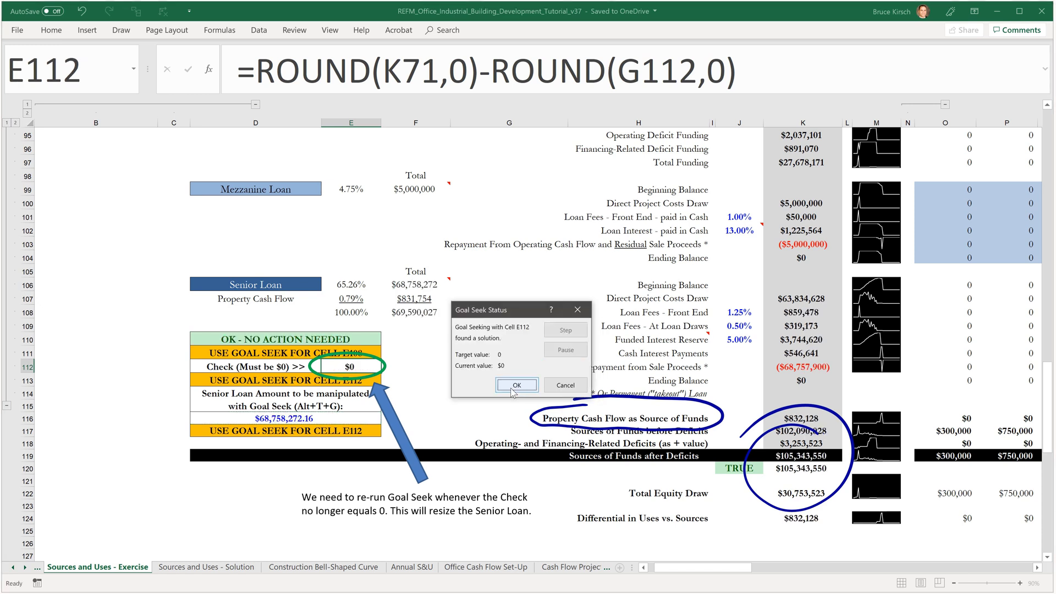
pyautogui.click(516, 386)
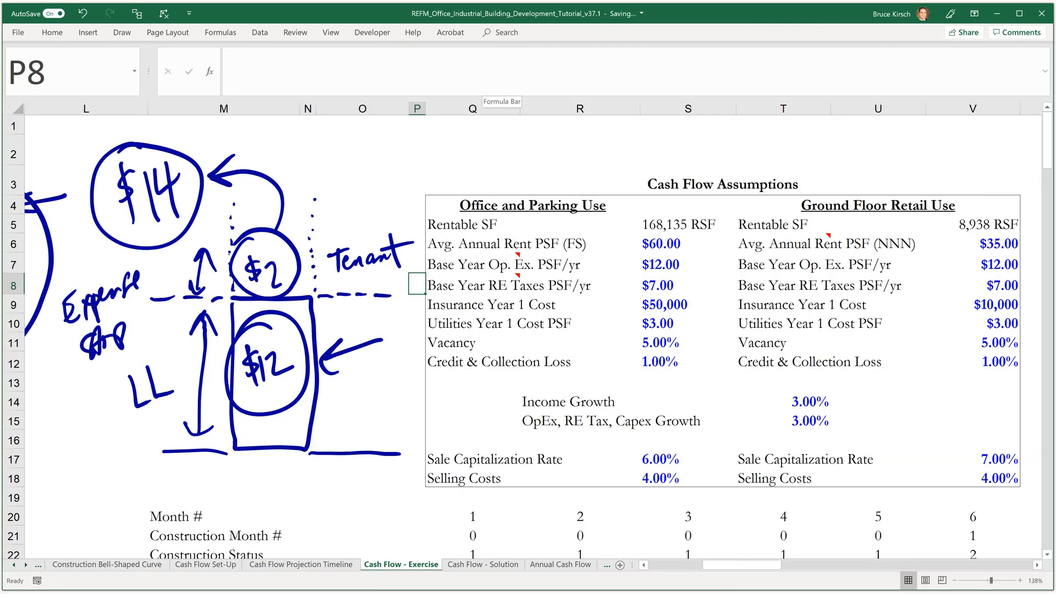
# Bracket the four office expense inputs in ink after undoing two trial circles
pyautogui.moveTo(432, 253)
pyautogui.mouseDown()
pyautogui.moveTo(421, 293)
pyautogui.moveTo(690, 294)
pyautogui.moveTo(594, 251)
pyautogui.moveTo(434, 253)
pyautogui.mouseUp()
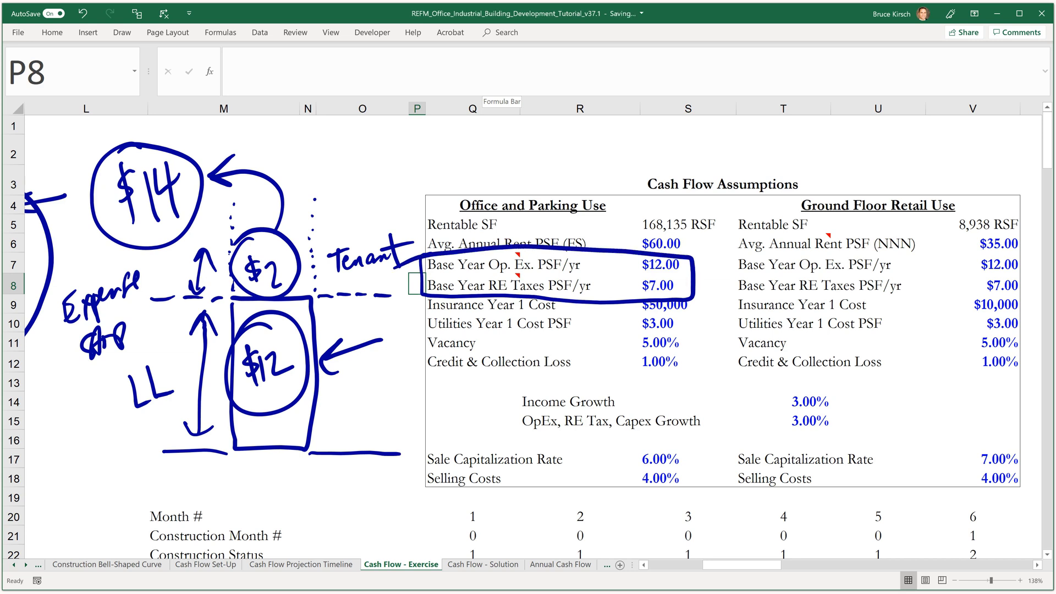
pyautogui.hotkey('ctrl', 'z')
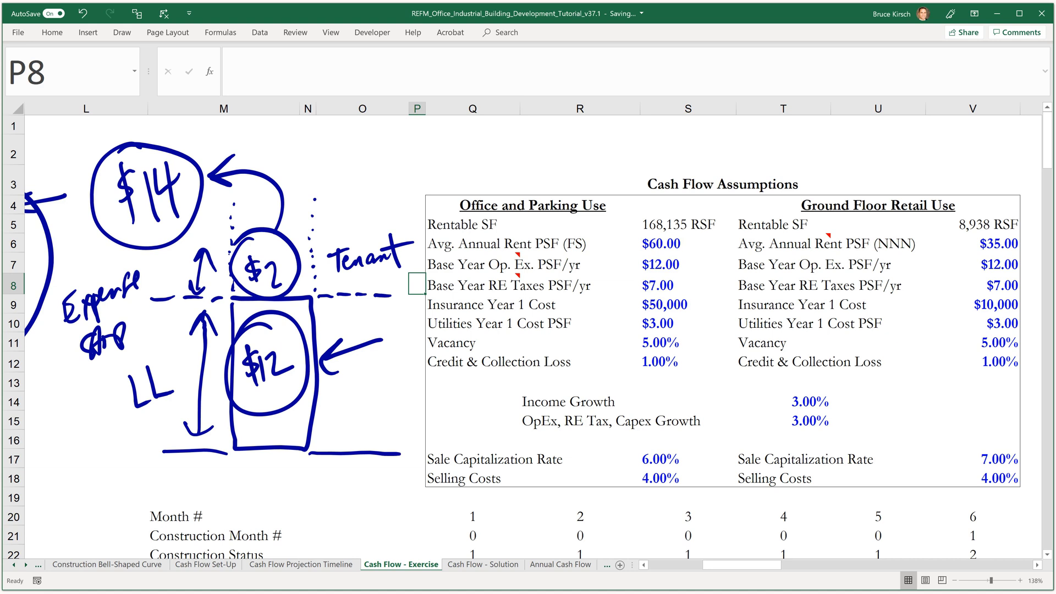
pyautogui.moveTo(440, 295)
pyautogui.mouseDown()
pyautogui.moveTo(418, 330)
pyautogui.moveTo(679, 337)
pyautogui.moveTo(696, 297)
pyautogui.moveTo(422, 298)
pyautogui.mouseUp()
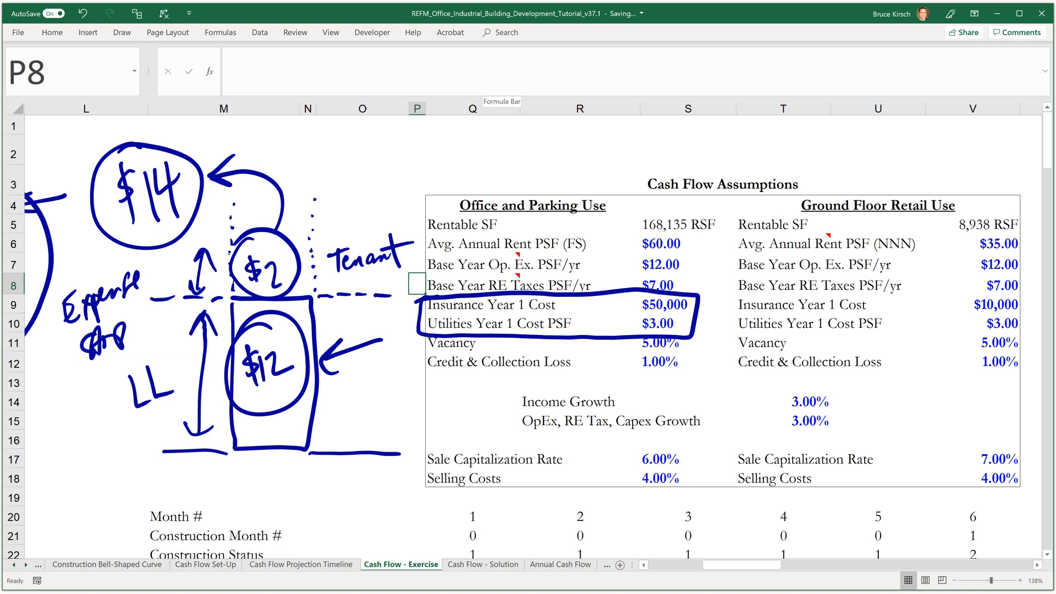
pyautogui.hotkey('ctrl', 'z')
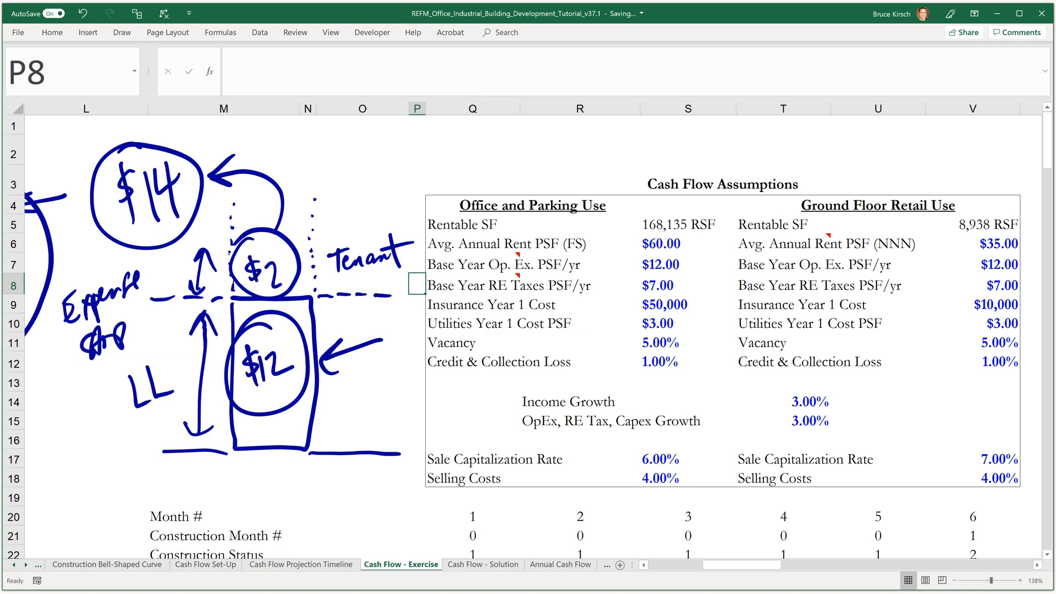
pyautogui.moveTo(638, 254)
pyautogui.mouseDown()
pyautogui.moveTo(627, 328)
pyautogui.moveTo(694, 335)
pyautogui.moveTo(638, 252)
pyautogui.mouseUp()
# Mark the RE tax and insurance inputs, write 1 as the equal-month result, and arrow both comparisons
pyautogui.moveTo(630, 299); pyautogui.dragTo(686, 292)
pyautogui.moveTo(638, 298)
pyautogui.mouseDown()
pyautogui.moveTo(630, 308)
pyautogui.moveTo(647, 301)
pyautogui.mouseUp()
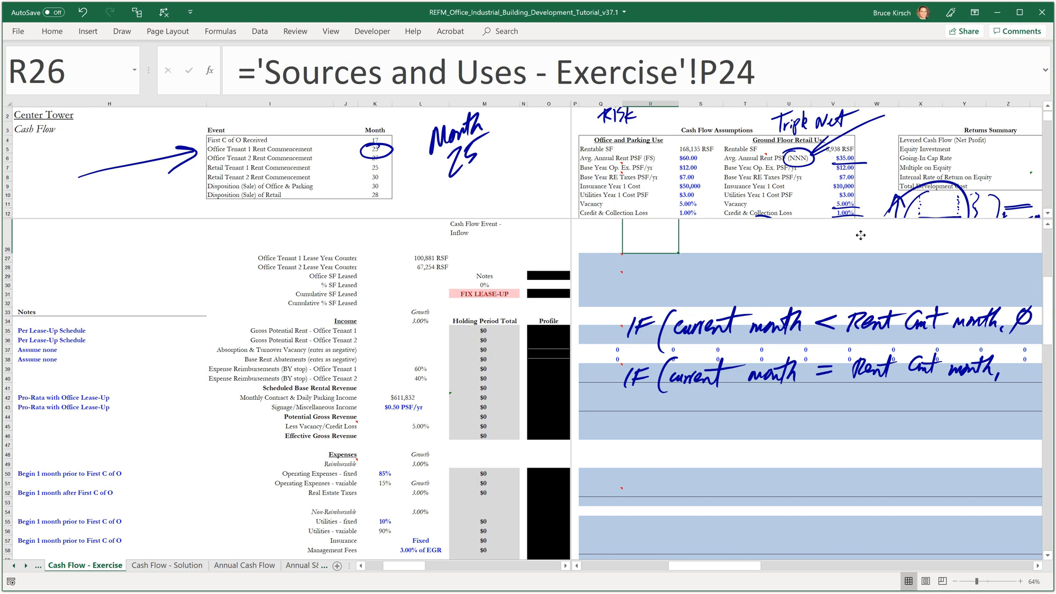
pyautogui.moveTo(1020, 357); pyautogui.dragTo(1022, 394)
pyautogui.moveTo(823, 262); pyautogui.dragTo(818, 290)
pyautogui.moveTo(825, 420)
pyautogui.mouseDown()
pyautogui.moveTo(824, 393)
pyautogui.moveTo(817, 399)
pyautogui.mouseUp()
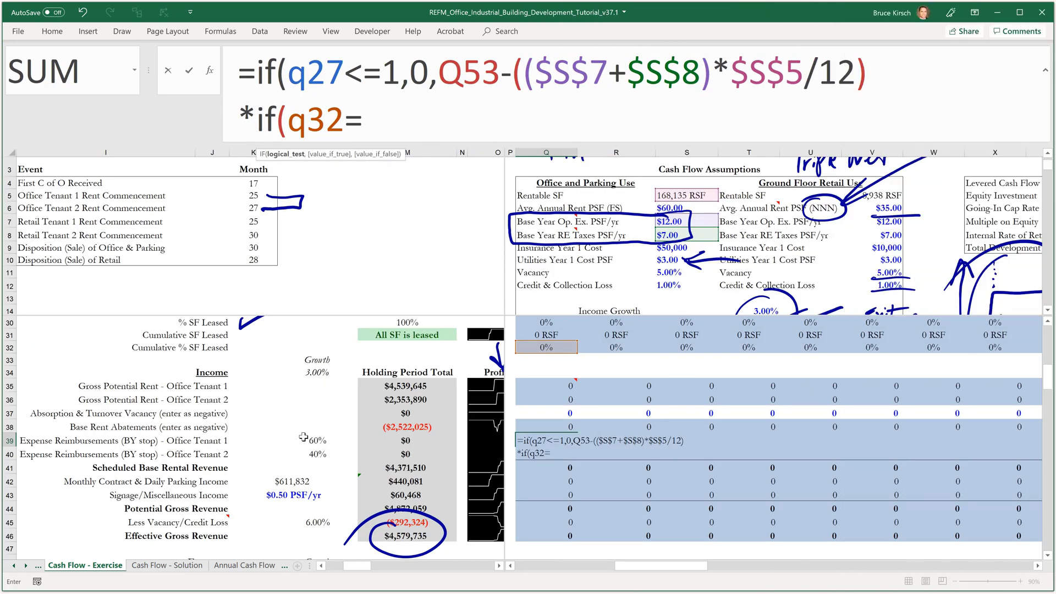
# Extend the Q39 formula to *if(q32=$L$39,1 using an absolute reference to L39
pyautogui.click(341, 440)
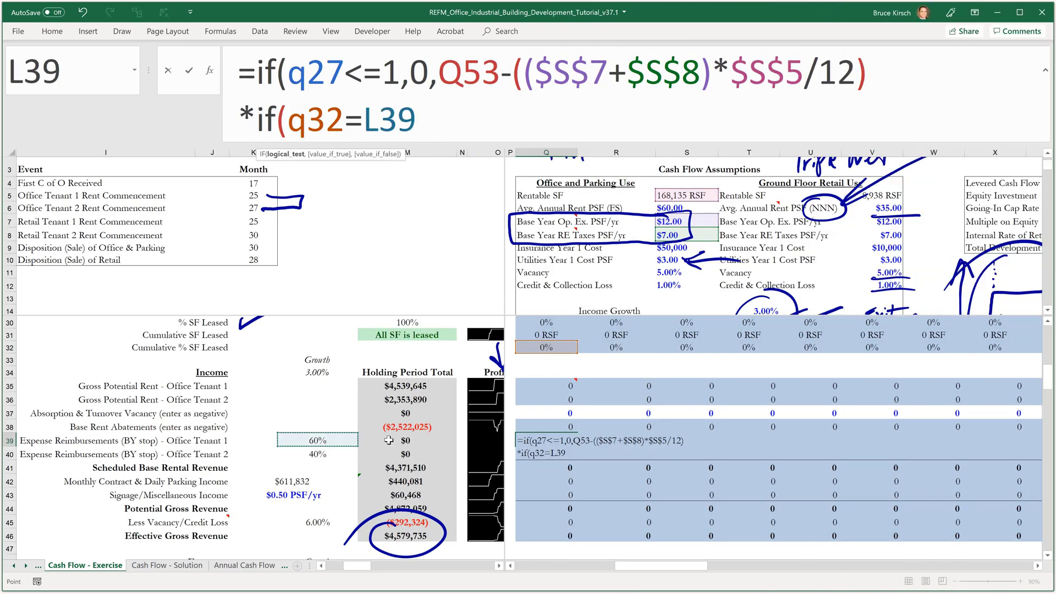
pyautogui.press('F4')
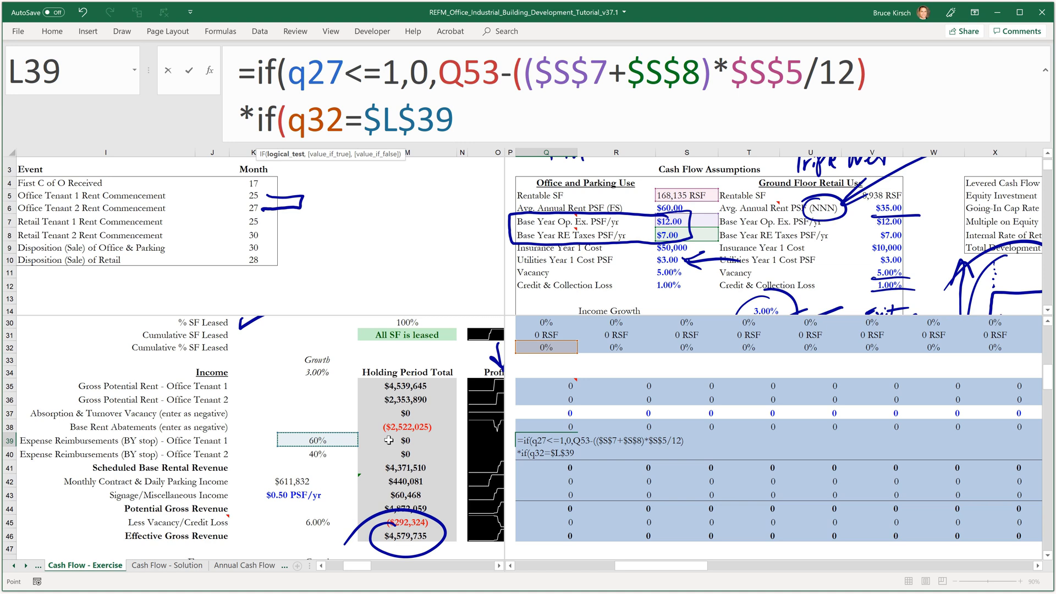
pyautogui.write(',')
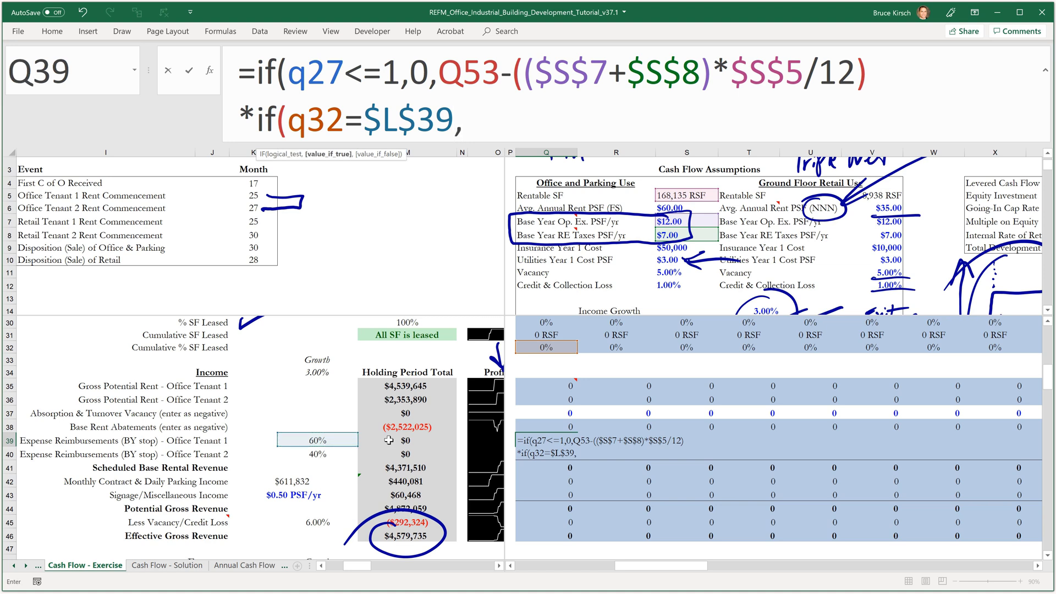
pyautogui.write('1')
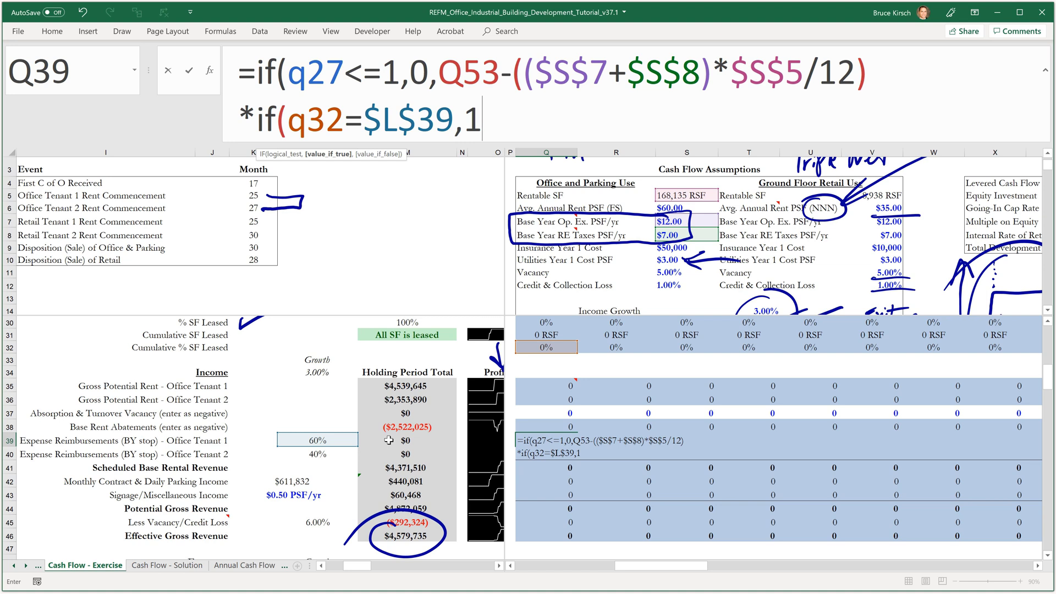